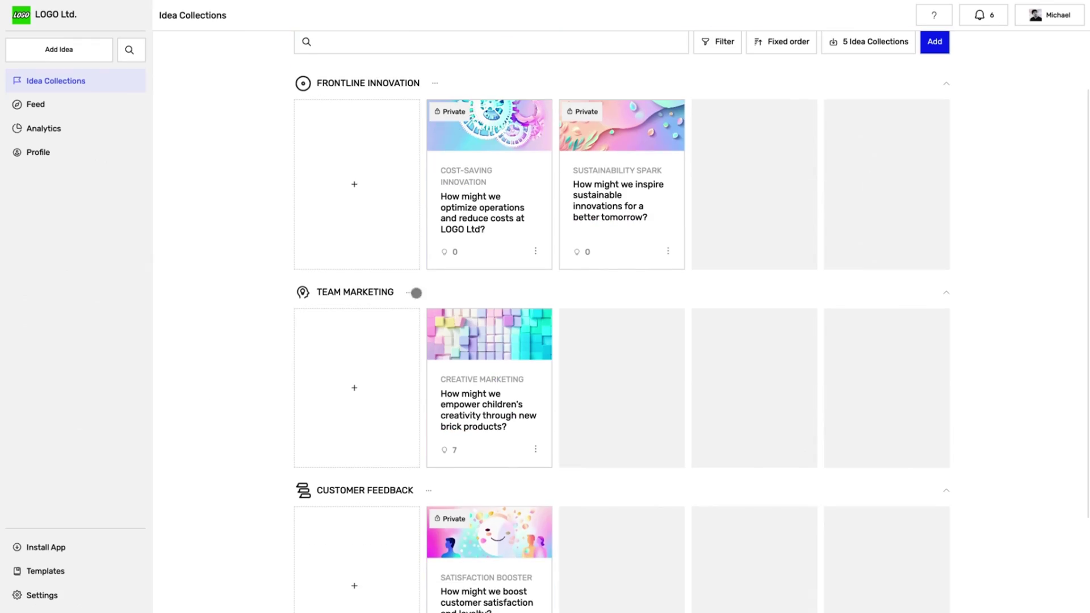
pyautogui.scroll(-2, 213, 388)
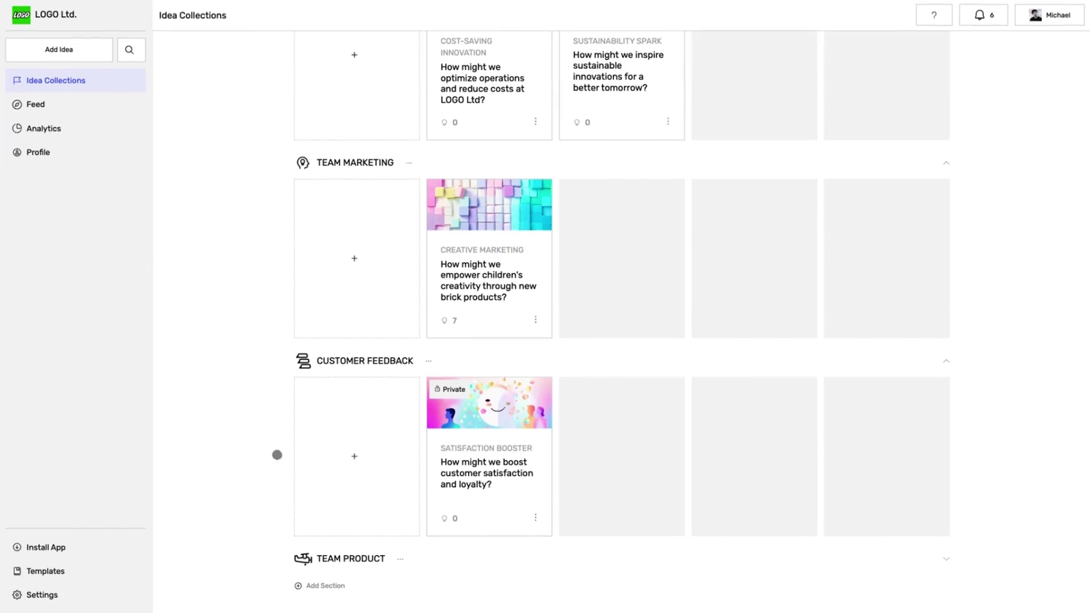
pyautogui.scroll(-3, 425, 559)
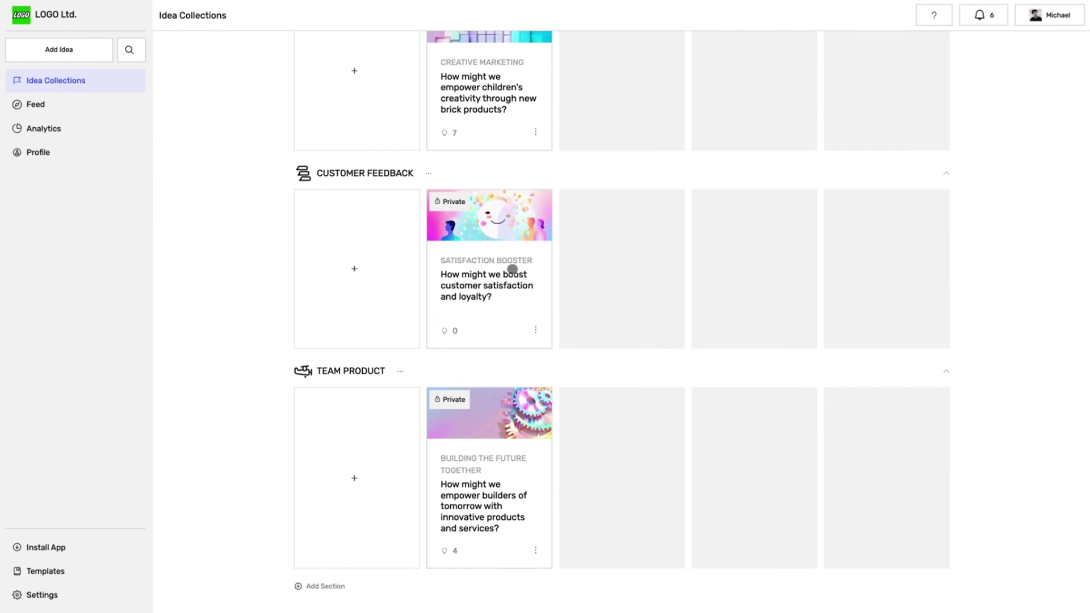
pyautogui.scroll(10, 523, 319)
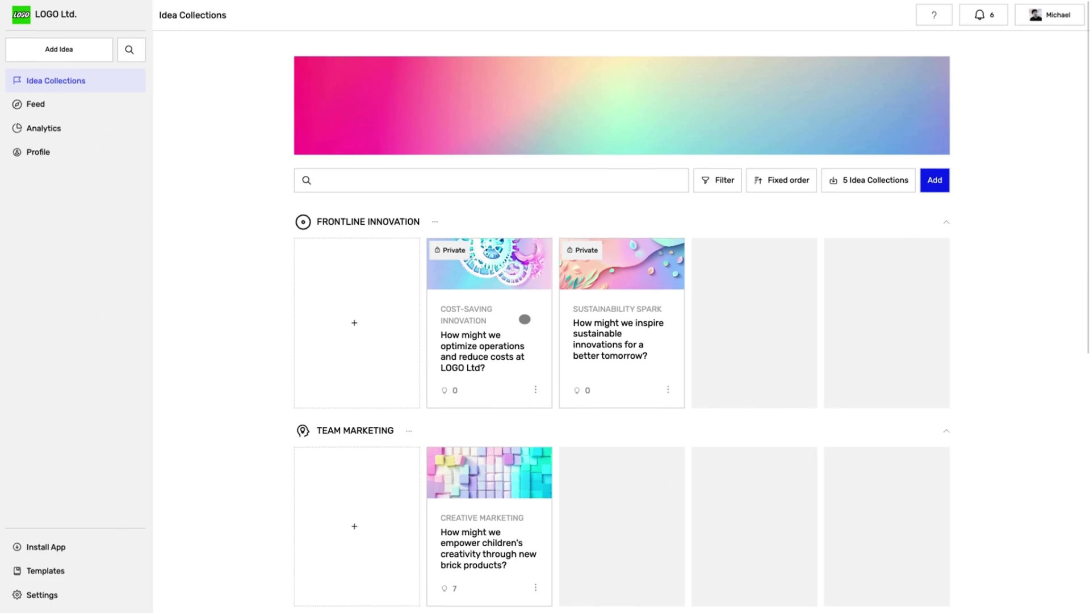
# - Open Creative Marketing, like Brick Poetry, and show its ideas as phase columns
pyautogui.click(490, 477)
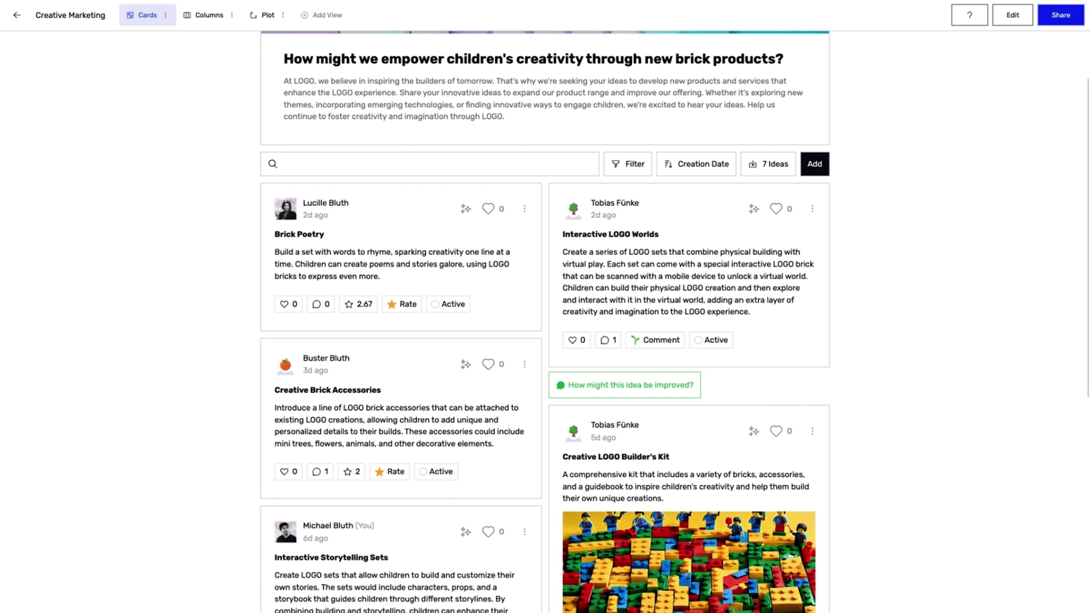
pyautogui.click(488, 214)
pyautogui.click(624, 390)
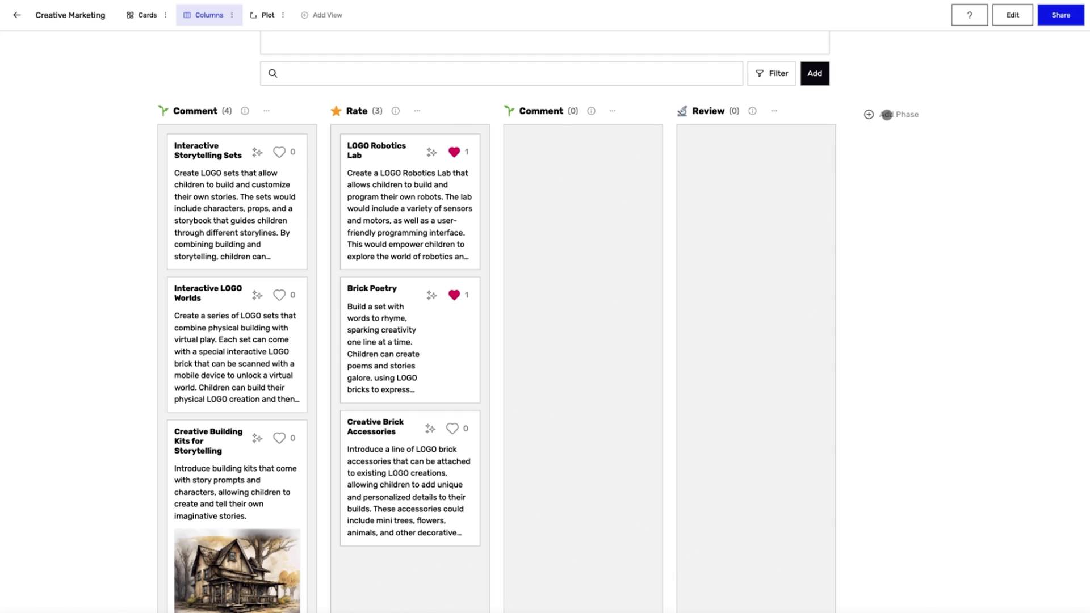
# - Add a Done phase, move Interactive Storytelling Sets into Rate, and open its details
pyautogui.click(887, 115)
pyautogui.click(863, 319)
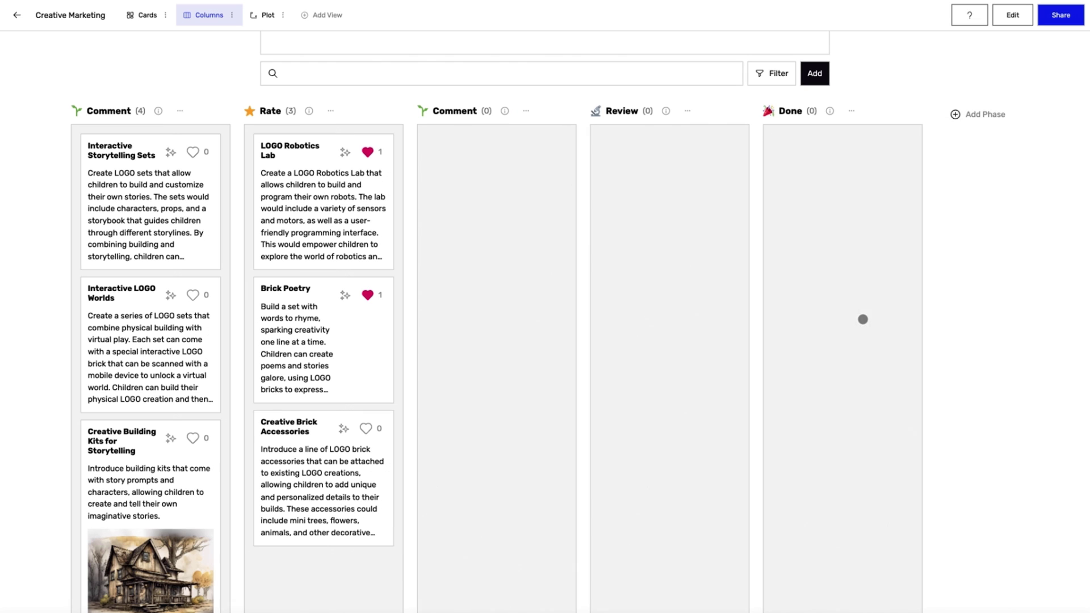
pyautogui.moveTo(119, 186); pyautogui.dragTo(340, 190)
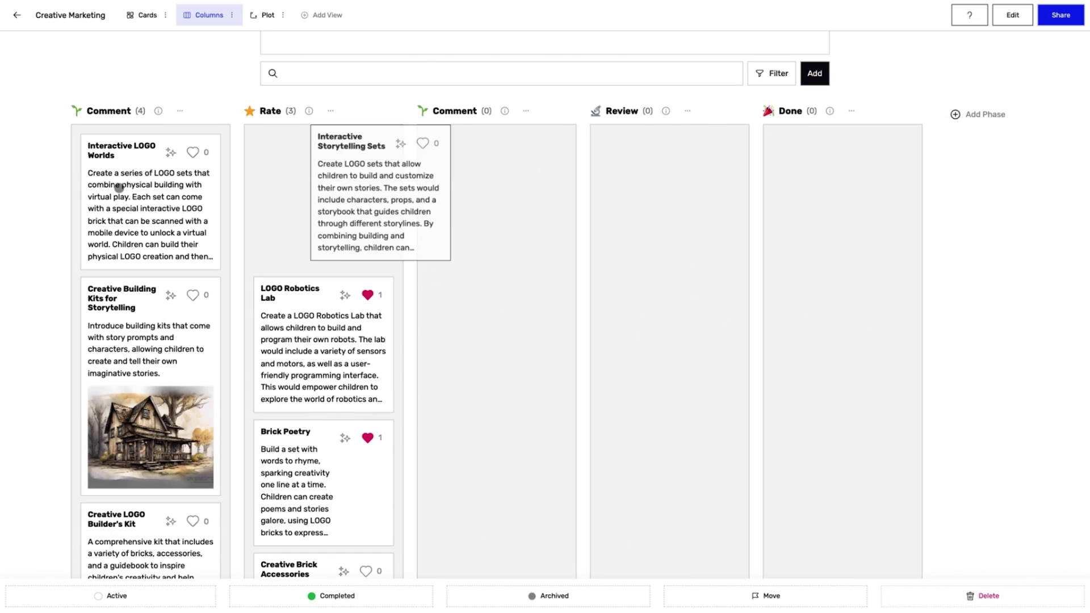
pyautogui.click(329, 201)
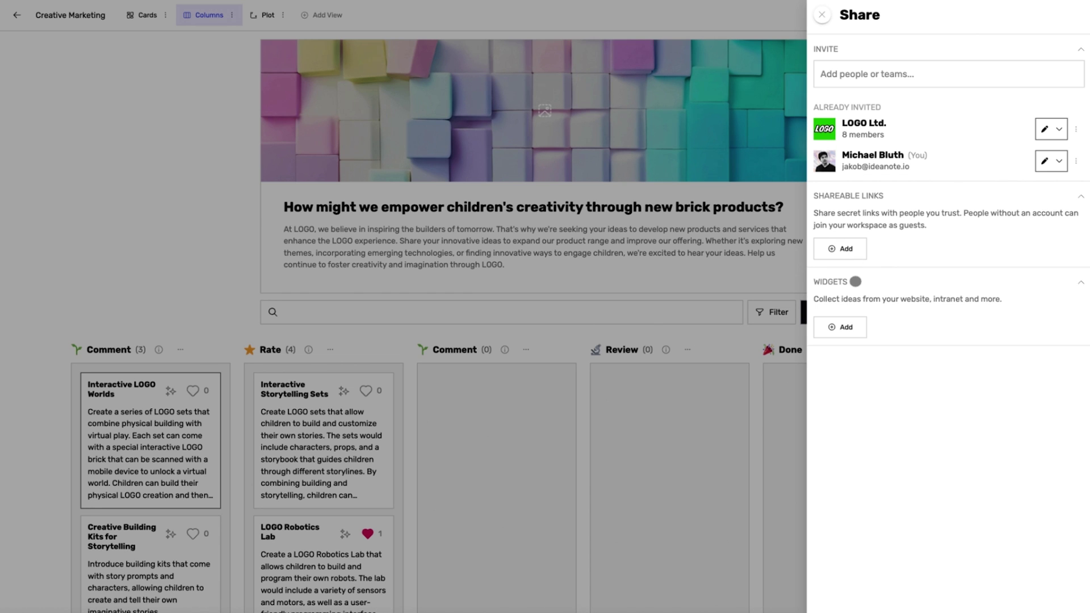
# - Add a widget and change its type from Popover to Tile, then Full-page
pyautogui.click(841, 327)
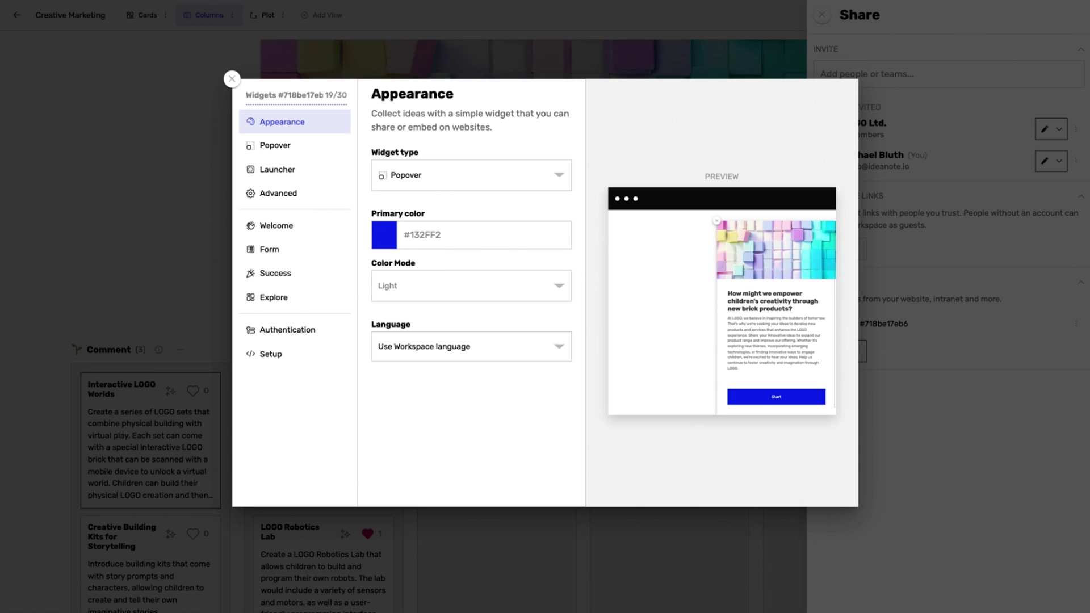
pyautogui.click(472, 175)
pyautogui.click(401, 232)
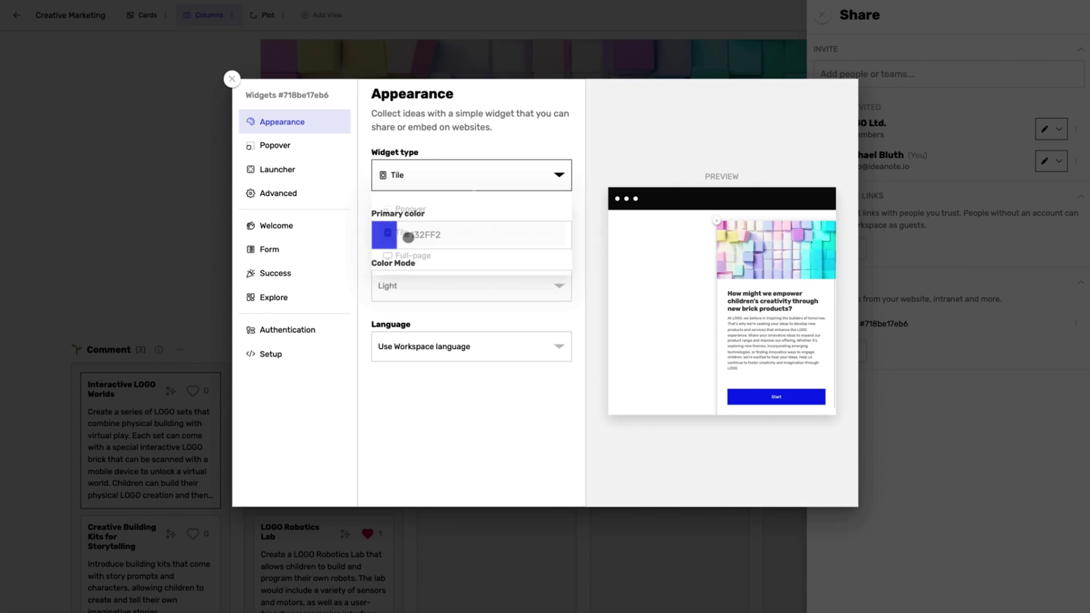
pyautogui.click(471, 174)
pyautogui.click(414, 255)
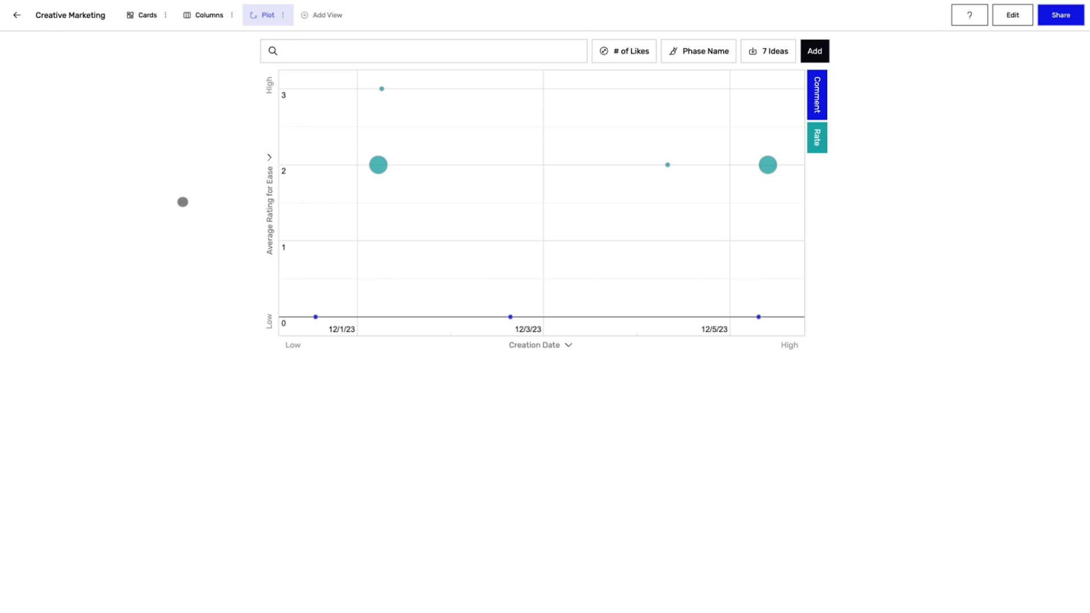
# - Plot ideas by # of Likes on the Y-axis and open Brick Poetry's point
pyautogui.click(268, 190)
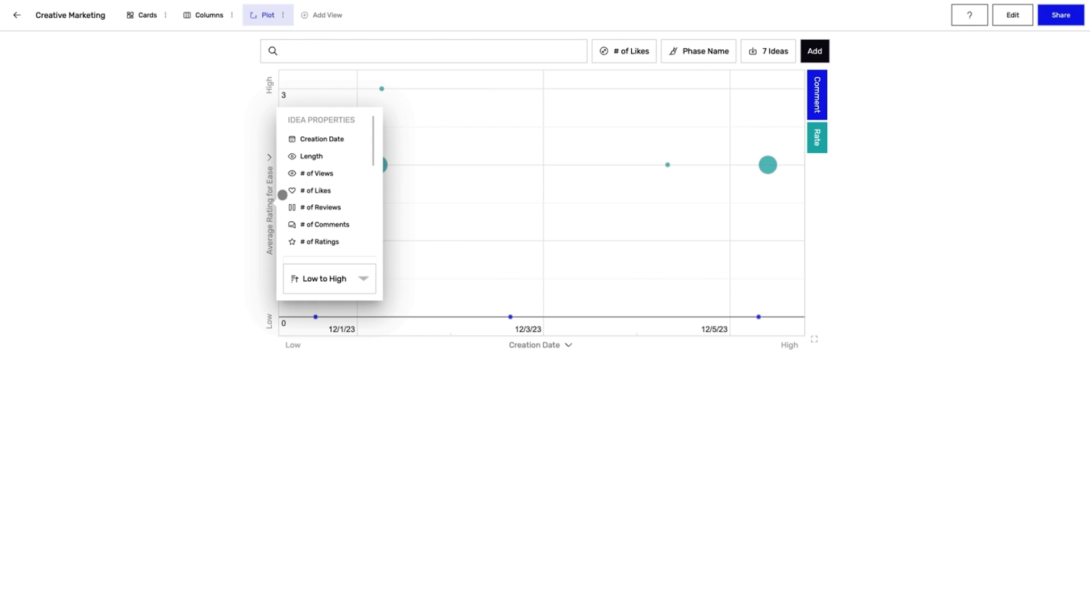
pyautogui.click(315, 190)
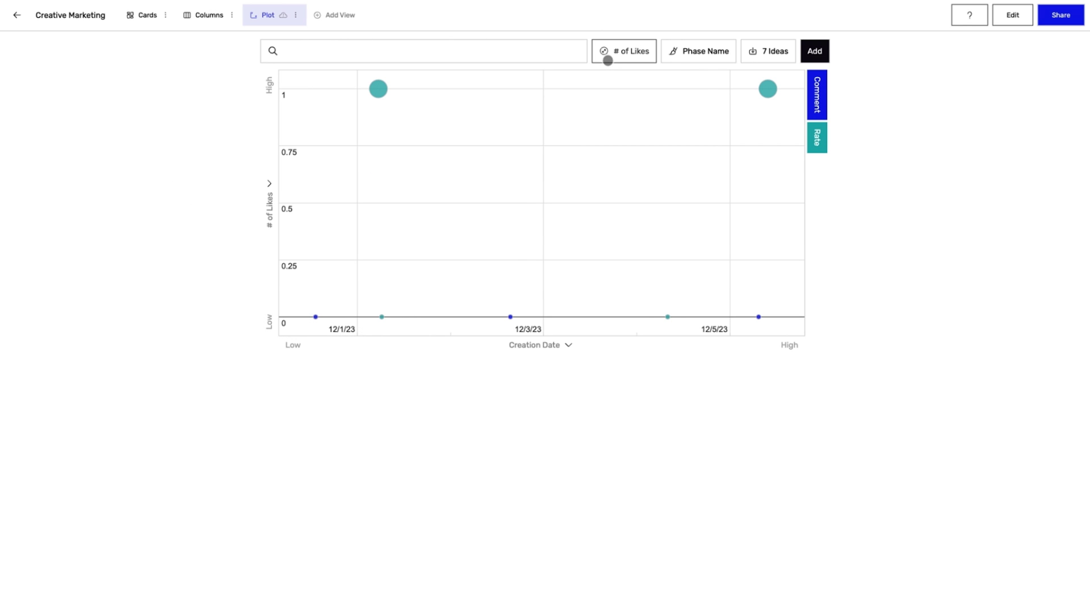
pyautogui.click(607, 55)
pyautogui.click(768, 89)
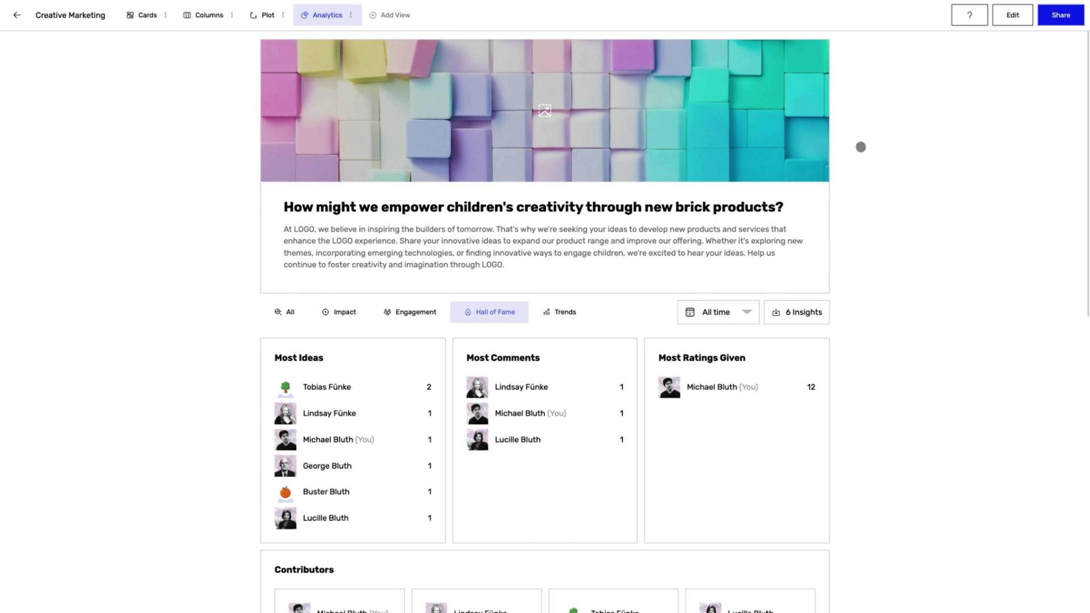
pyautogui.scroll(-5, 860, 148)
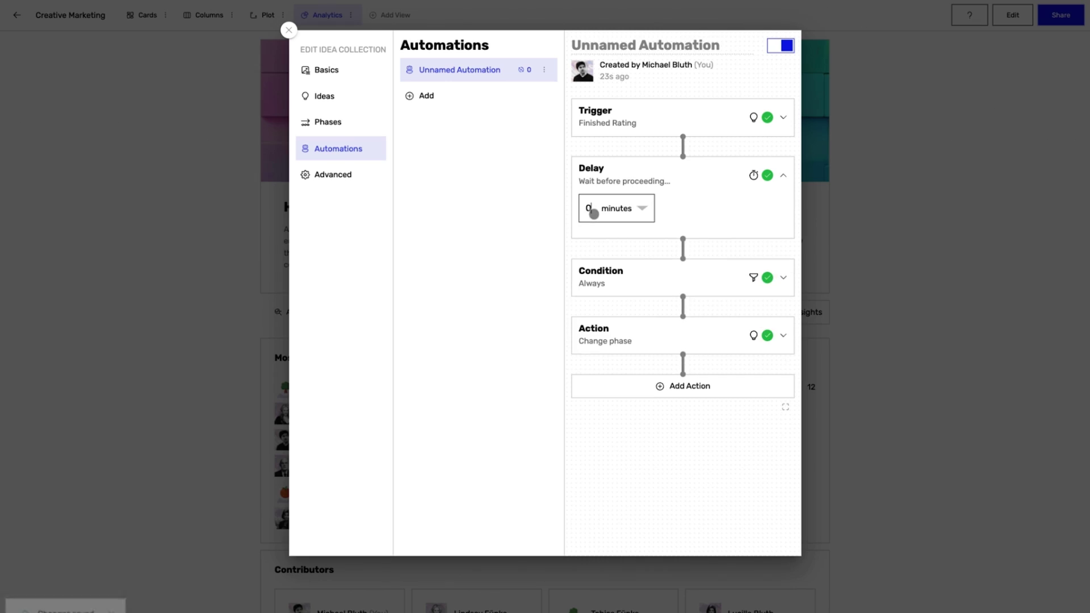
pyautogui.write('5')
# - Set the automation condition to Average Rating of at least 5 and save it
pyautogui.click(620, 272)
pyautogui.click(621, 311)
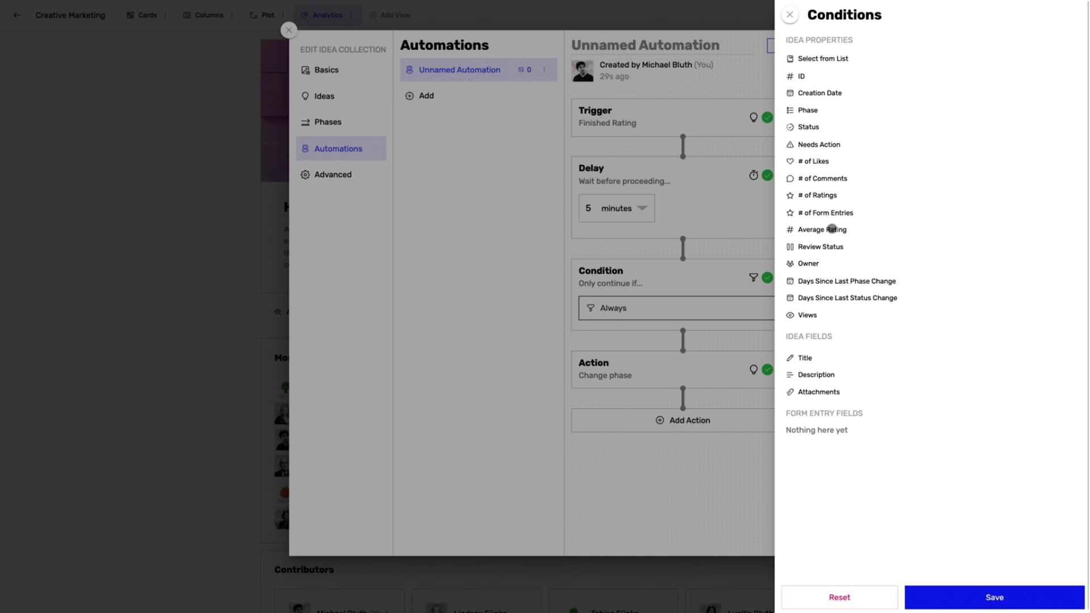
pyautogui.click(828, 231)
pyautogui.write('5')
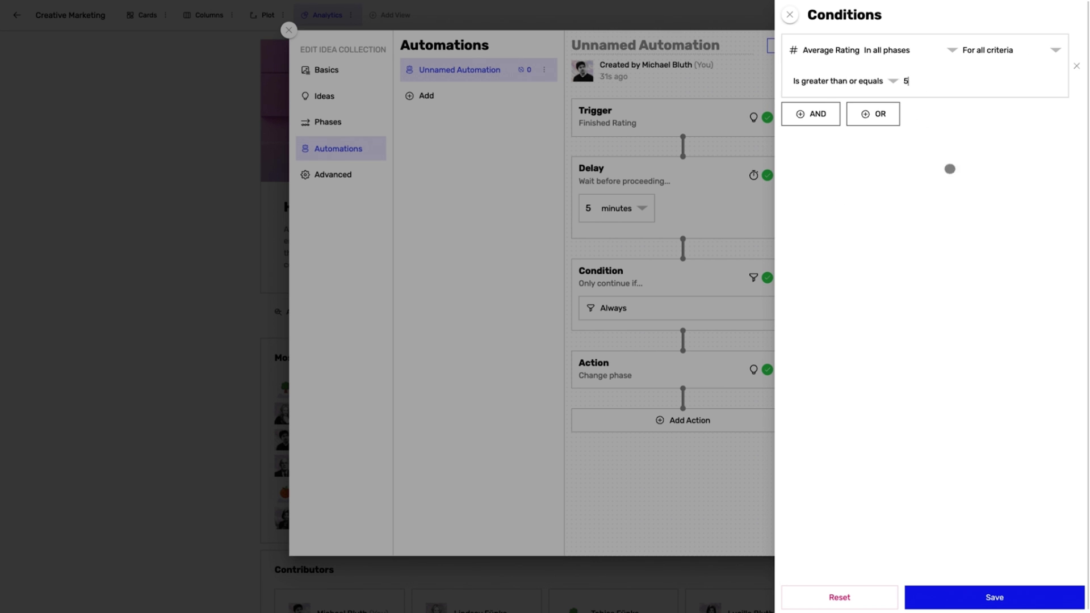
pyautogui.click(983, 591)
pyautogui.click(676, 376)
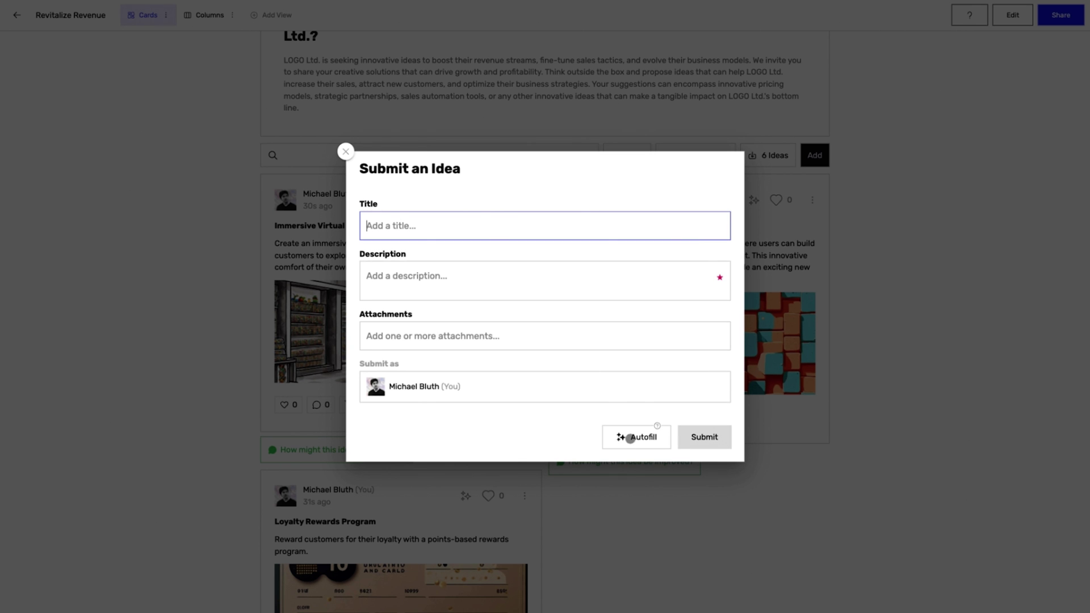
# - Autofill the Intelligent Sales Assistant idea's description and image with AI
pyautogui.click(630, 437)
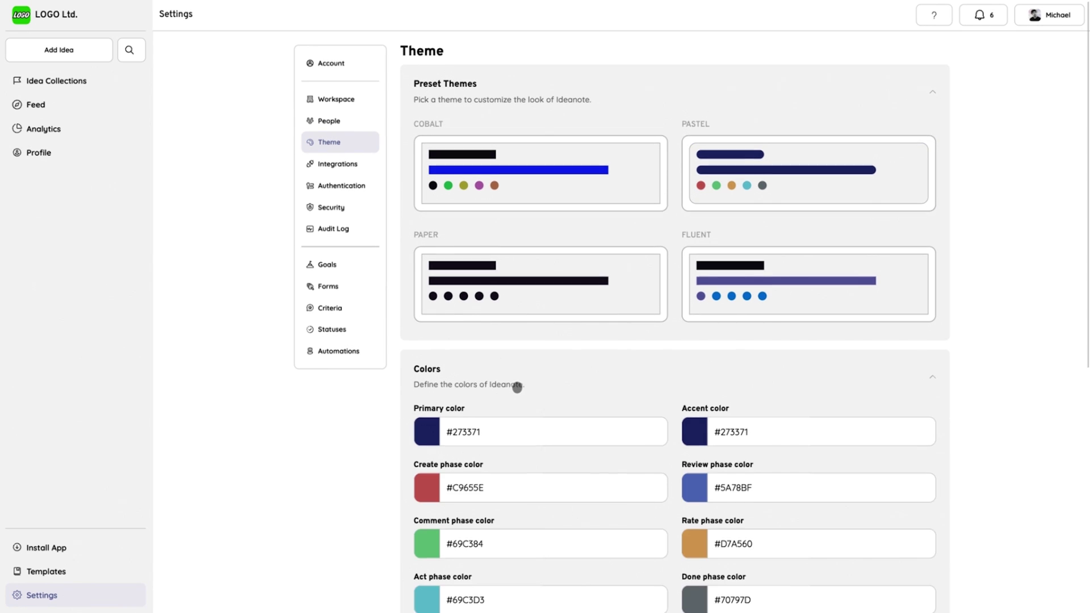
pyautogui.scroll(-5, 517, 386)
pyautogui.scroll(-3, 517, 386)
# - Expand the Theme page's Headlines and Text settings
pyautogui.click(520, 380)
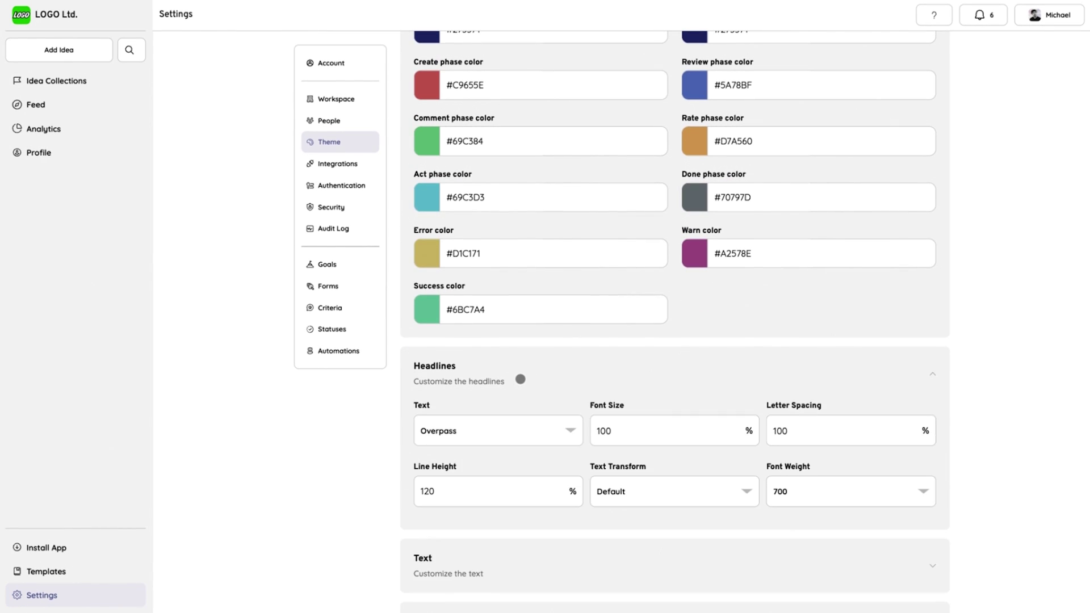
pyautogui.scroll(-1, 520, 380)
pyautogui.click(501, 443)
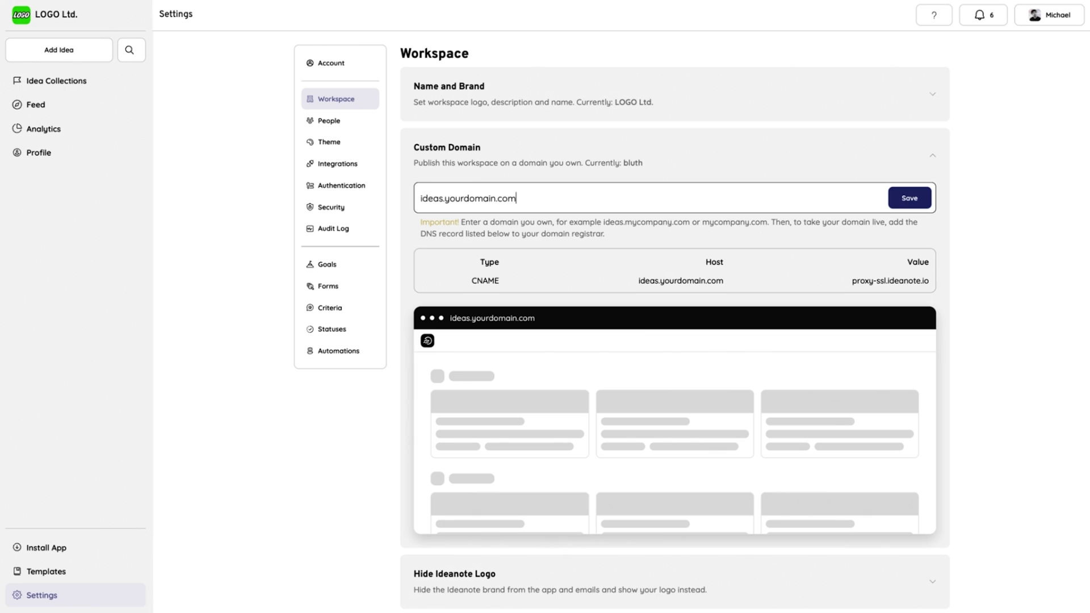